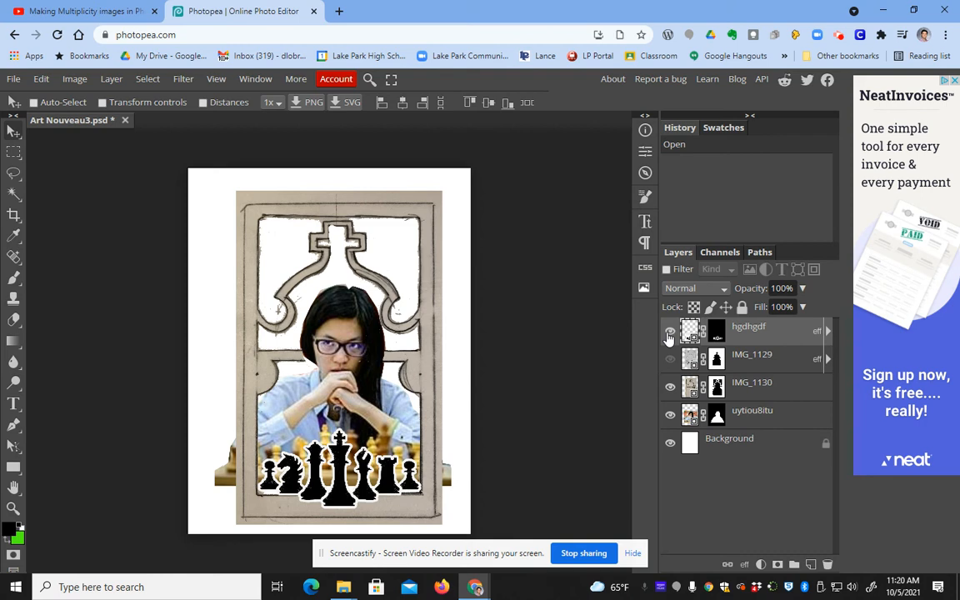
Step: Open the New Project dialog through File > New
click(14, 78)
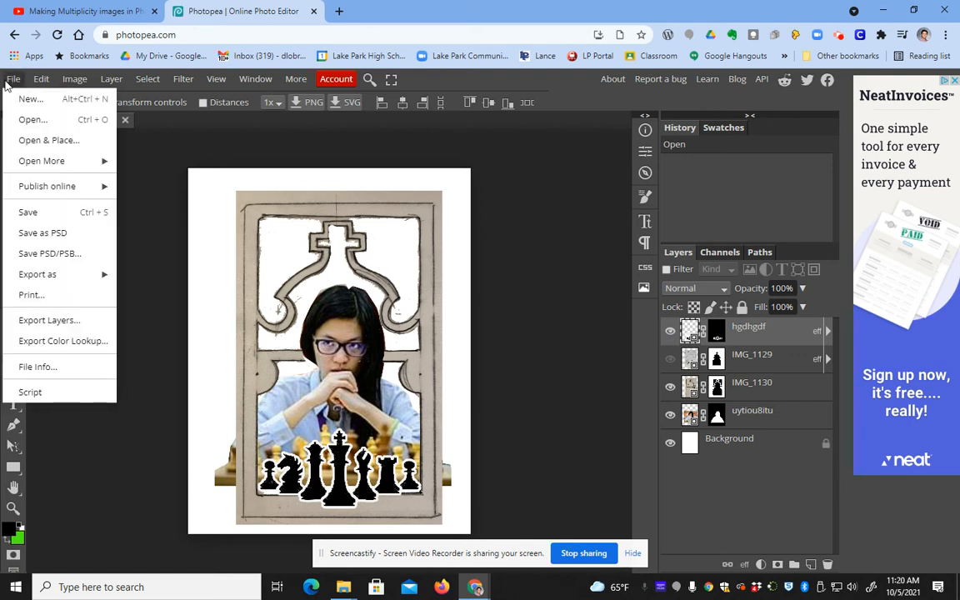
click(50, 100)
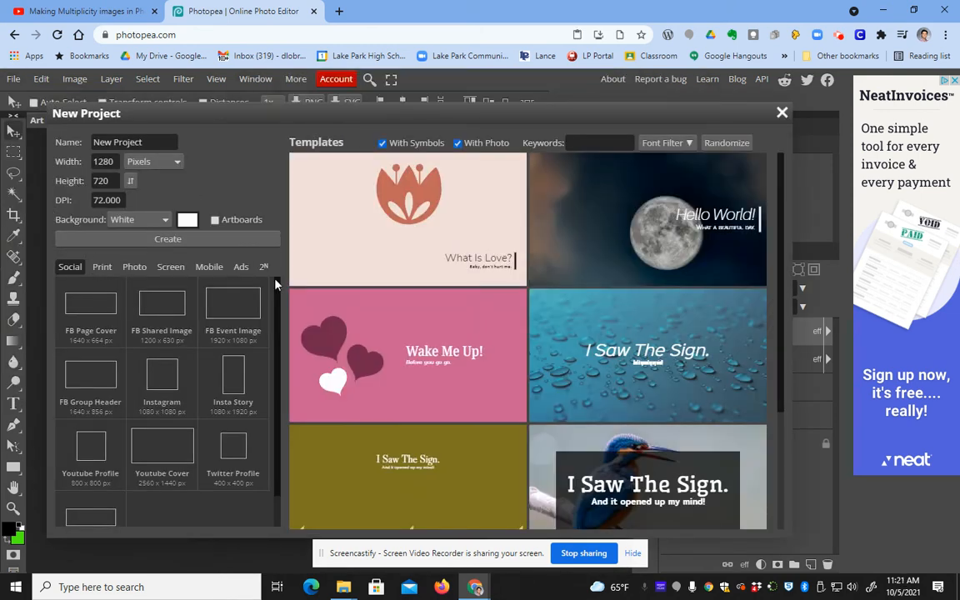
Step: Create a Letter document, 8.5×11 inches at 300 DPI, from the Print presets
click(100, 268)
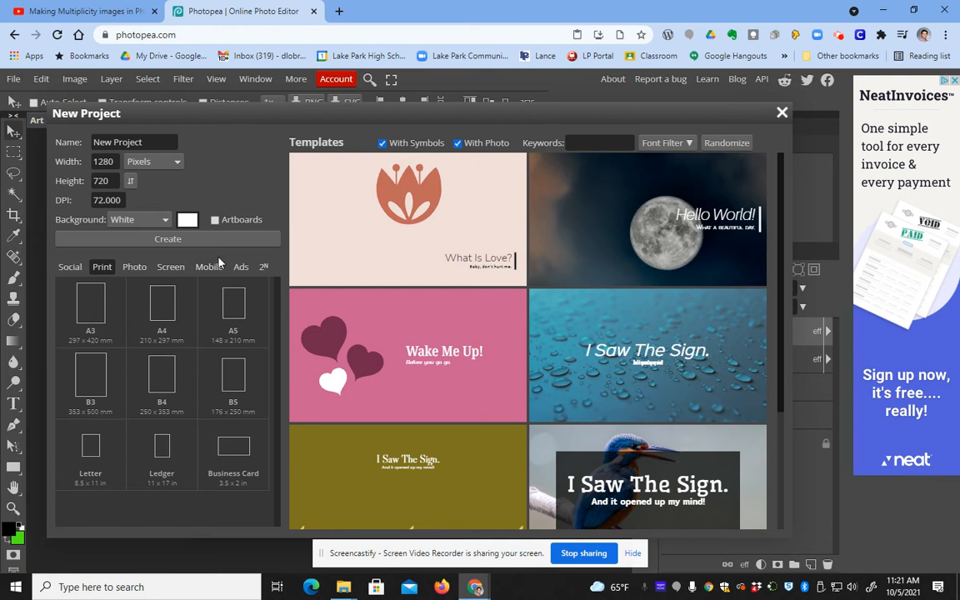
click(98, 450)
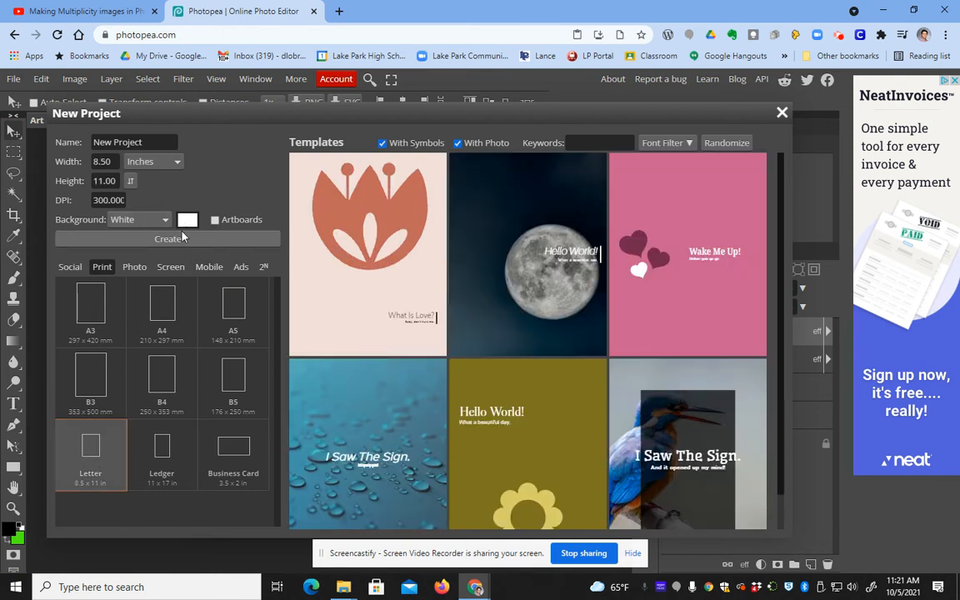
click(168, 240)
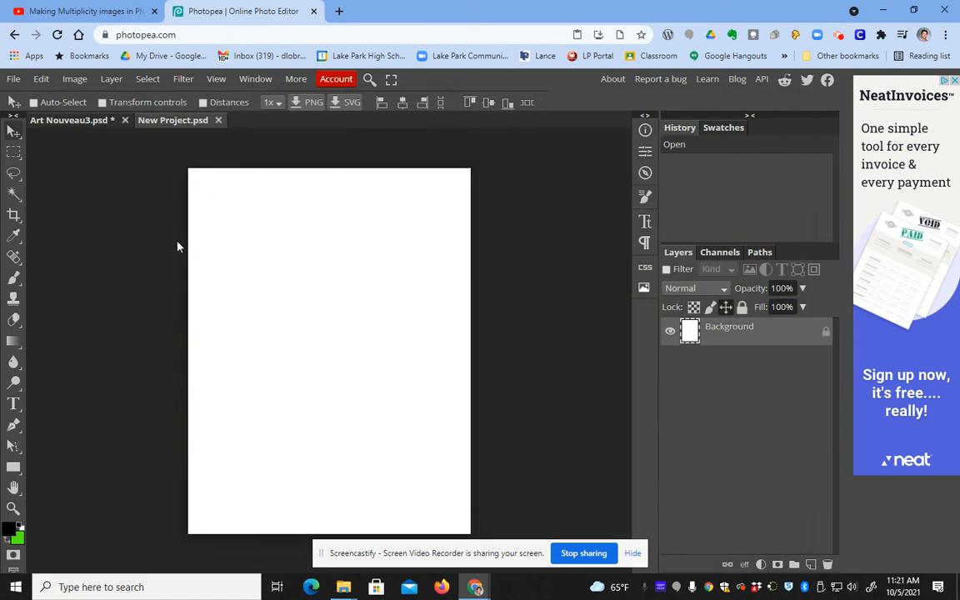
Step: Place the IMG_1130 frame drawing from Downloads with File > Open & Place
click(14, 80)
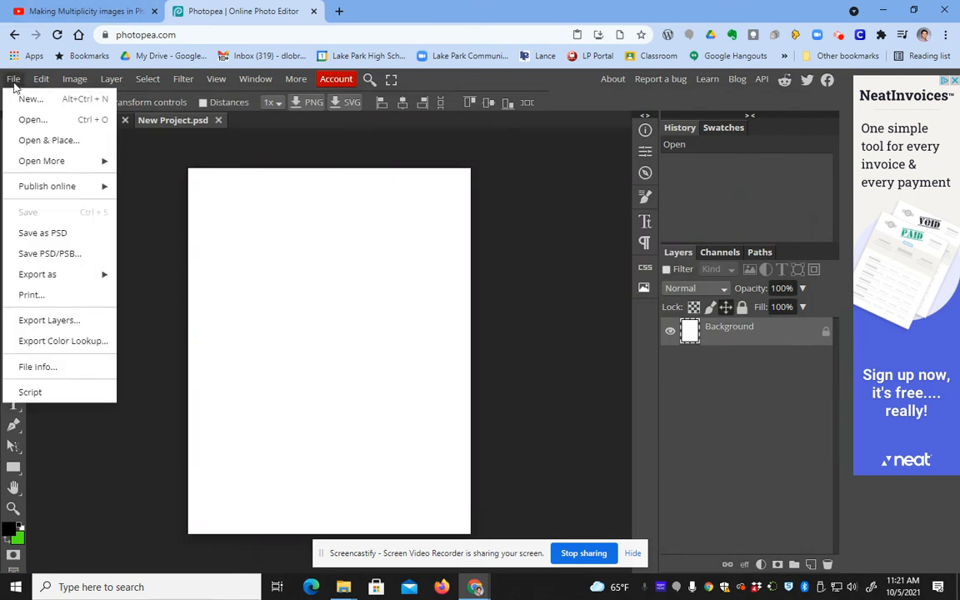
click(45, 138)
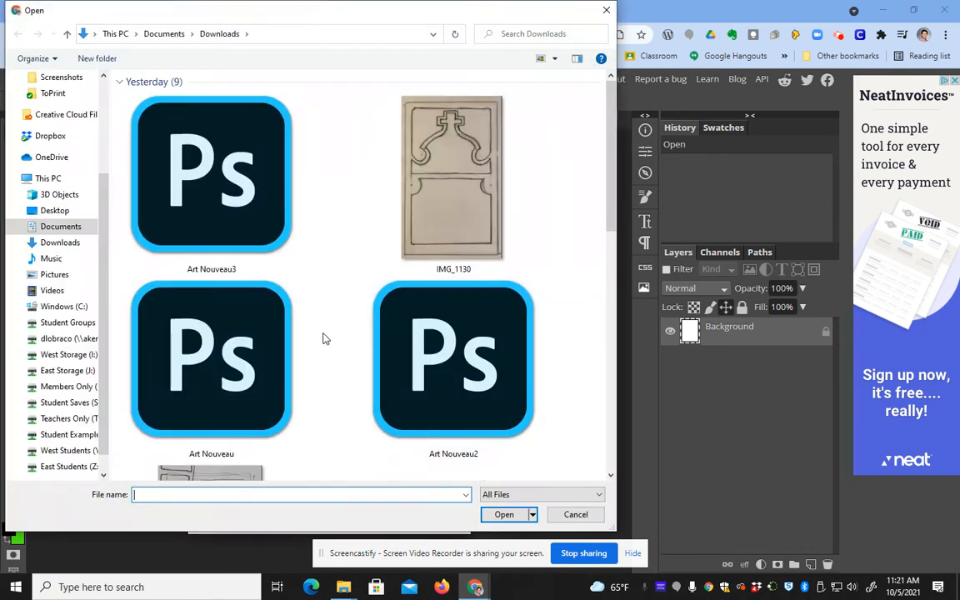
scroll(324, 336, down, 4)
click(452, 215)
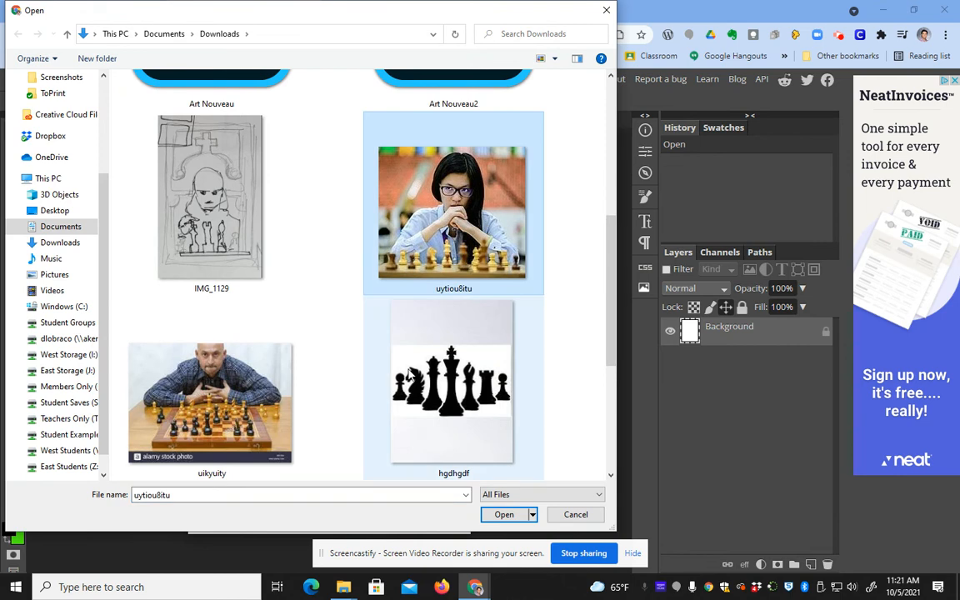
click(451, 384)
click(275, 387)
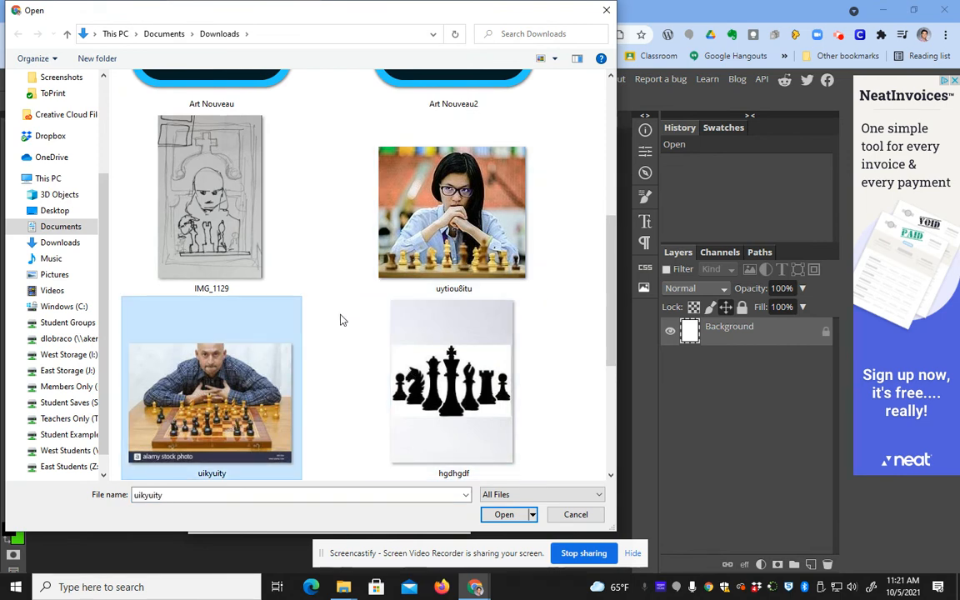
scroll(371, 265, up, 5)
click(454, 181)
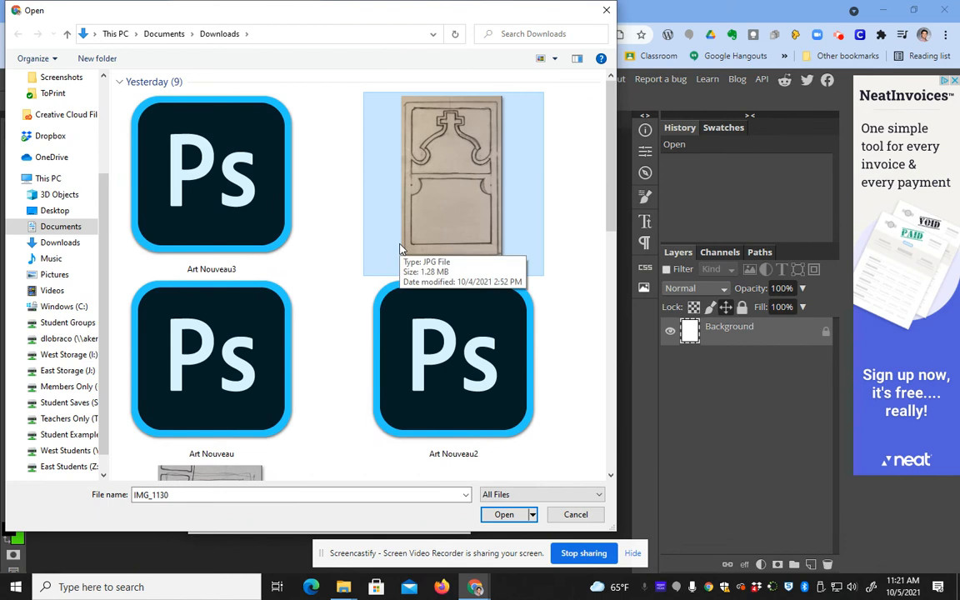
scroll(339, 263, down, 2)
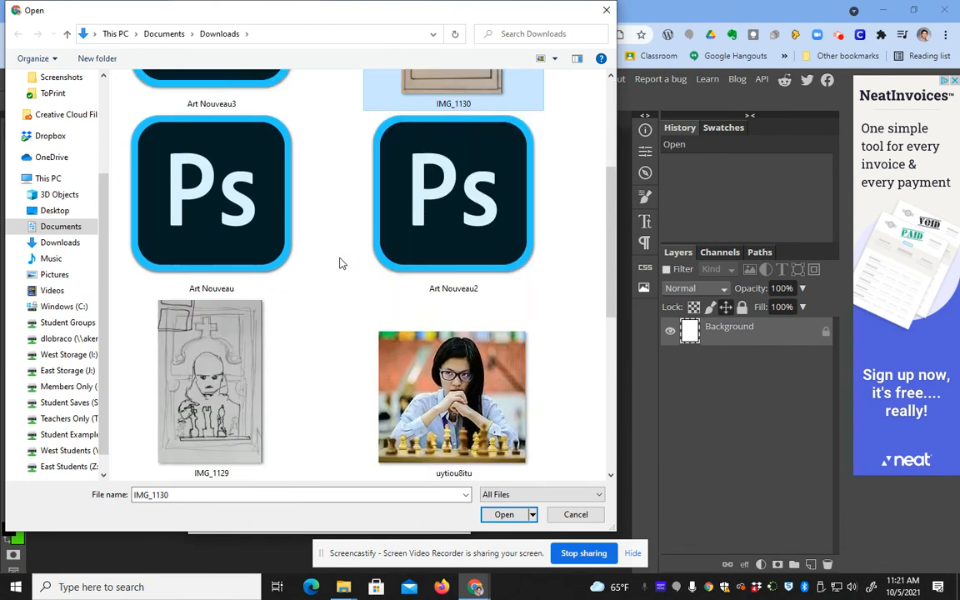
scroll(339, 263, down, 2)
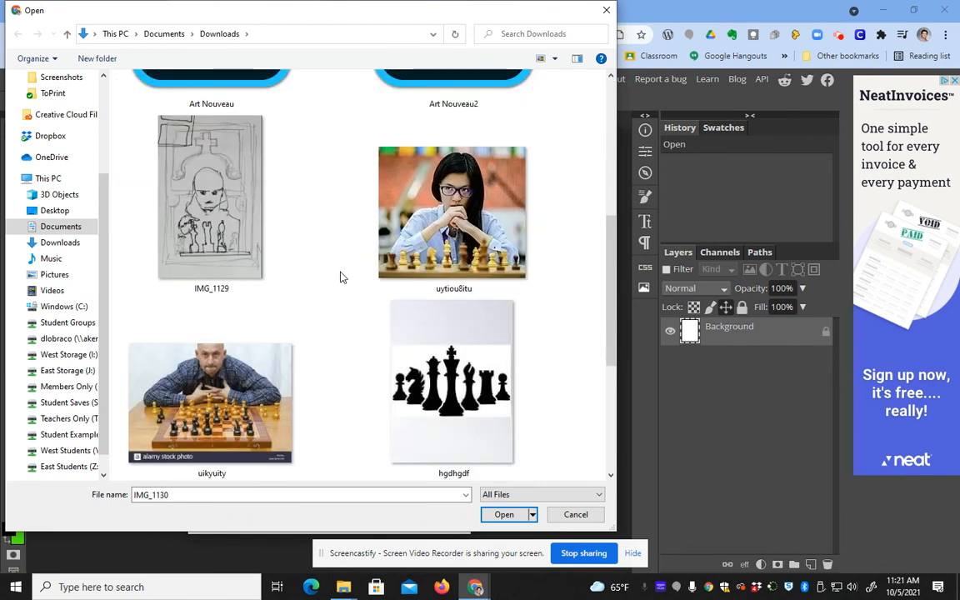
scroll(339, 267, up, 4)
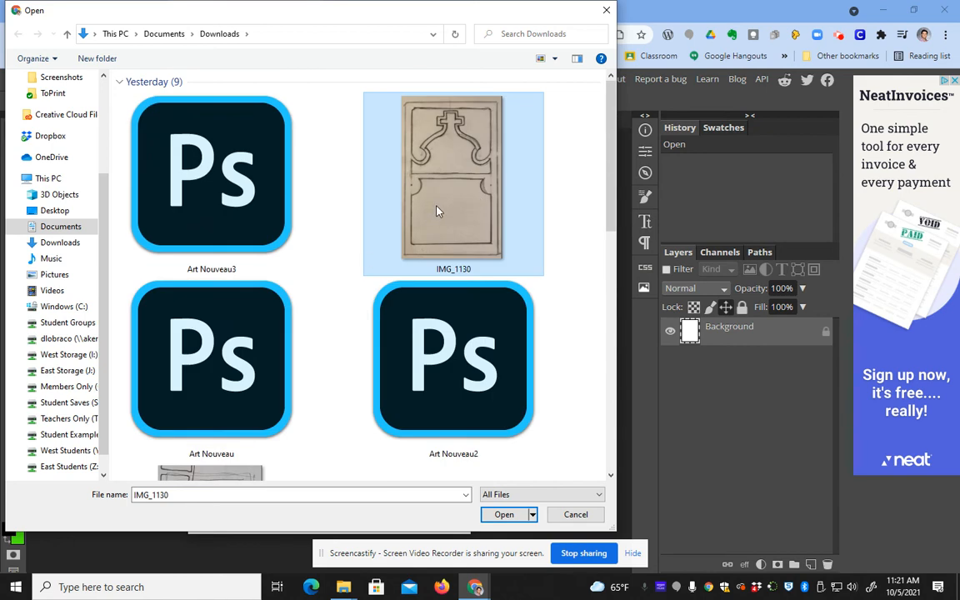
click(500, 515)
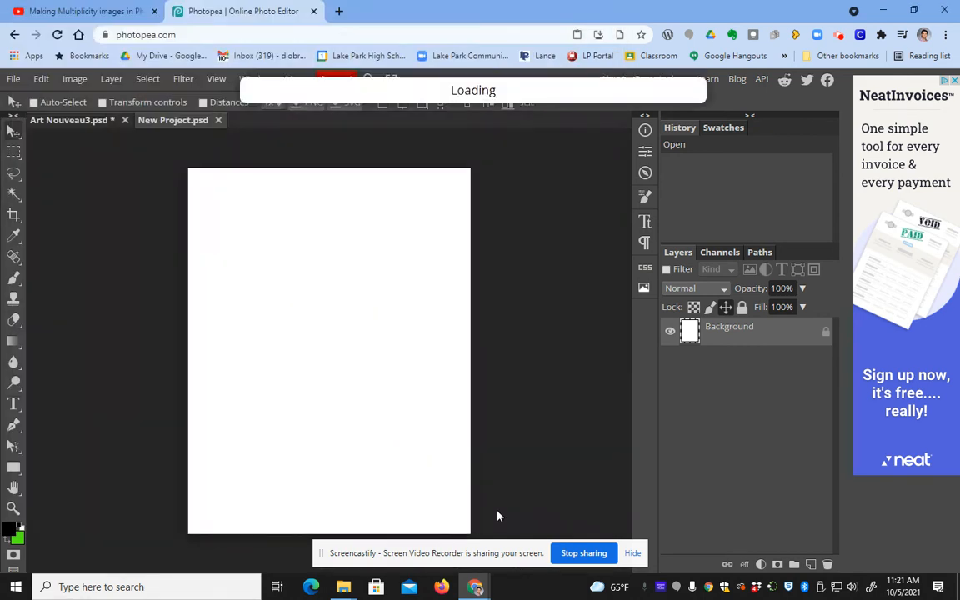
Step: Drag the placed drawing right and down, commit it, and nudge it slightly
drag(288, 278, 336, 293)
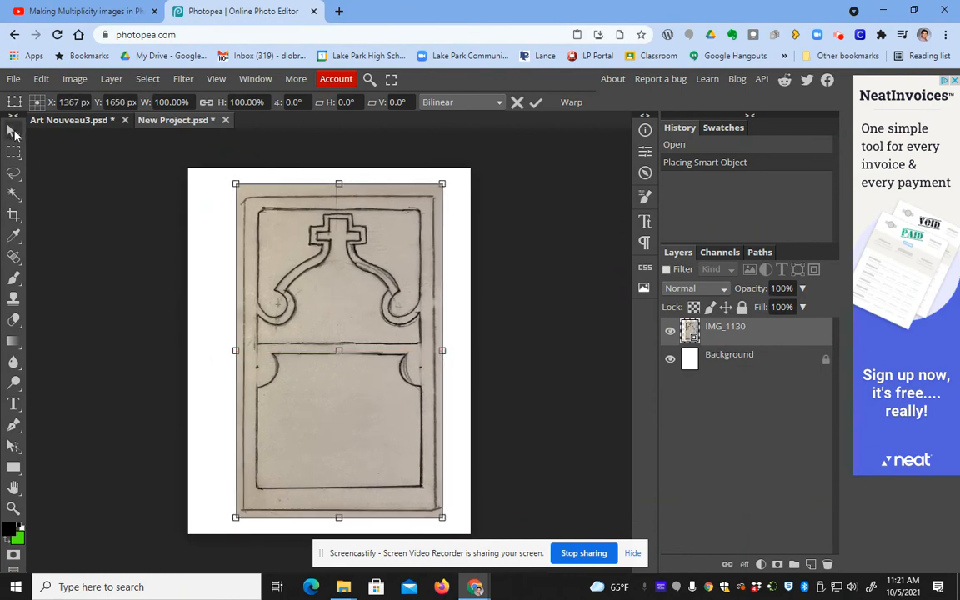
click(13, 131)
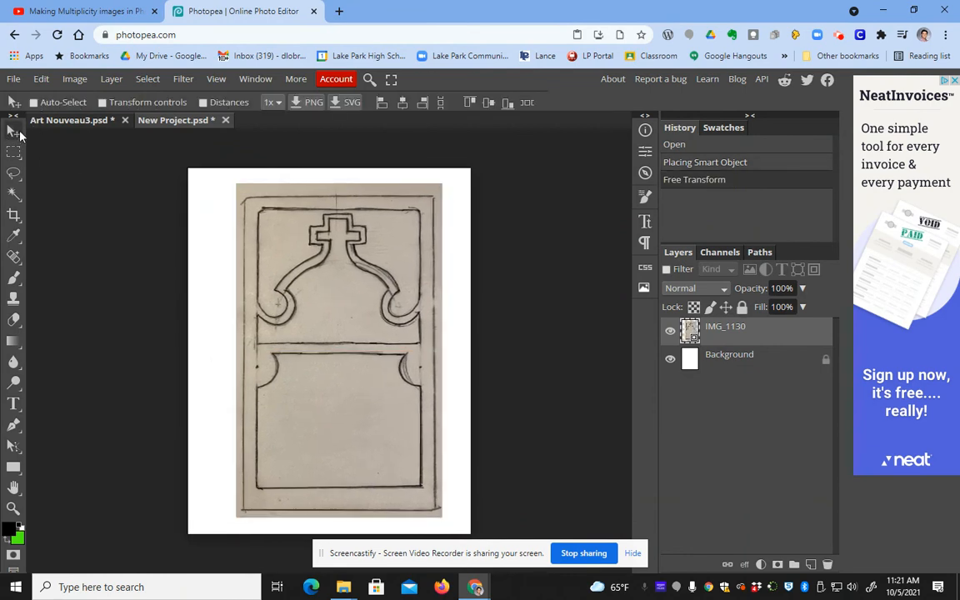
mouse_move(352, 293)
mouse_down()
mouse_move(341, 309)
mouse_move(354, 280)
mouse_move(352, 292)
mouse_up()
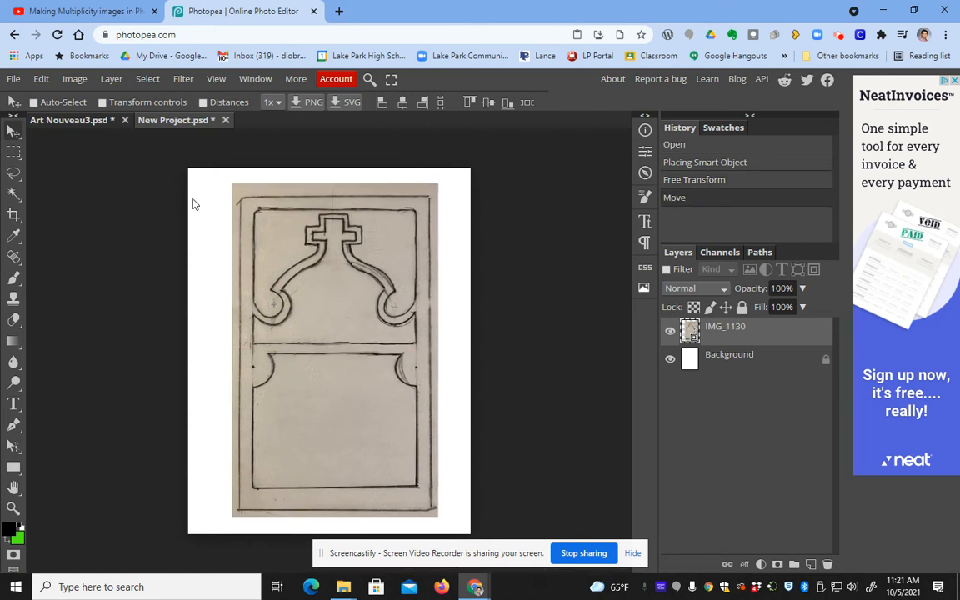
Step: Toggle the IMG_1130 layer's visibility off and on twice to compare
click(671, 334)
click(671, 334)
click(670, 334)
click(669, 333)
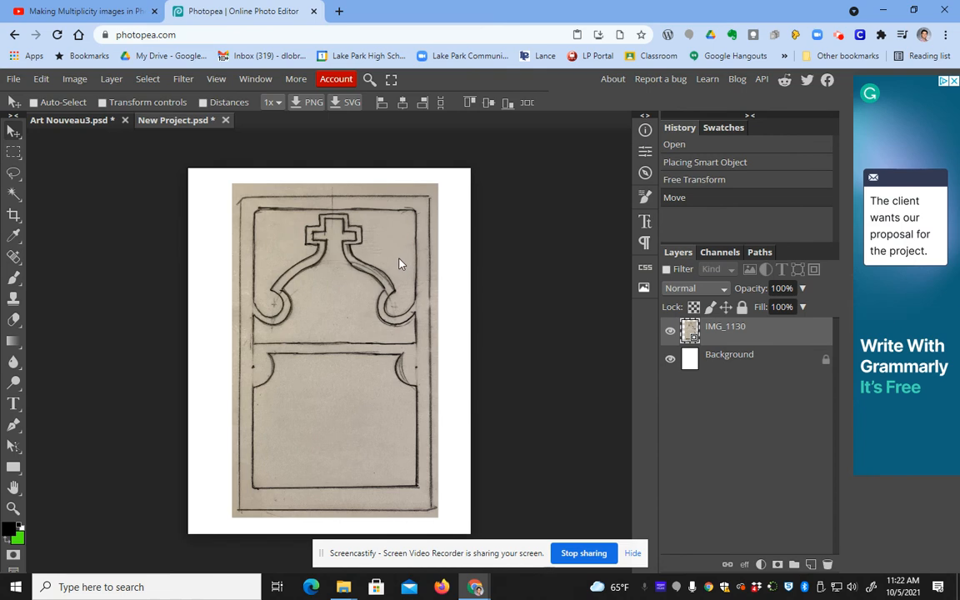
Step: Trace the lower frame panel with the Polygonal Lasso, ready to add to it with Shift
right_click(13, 174)
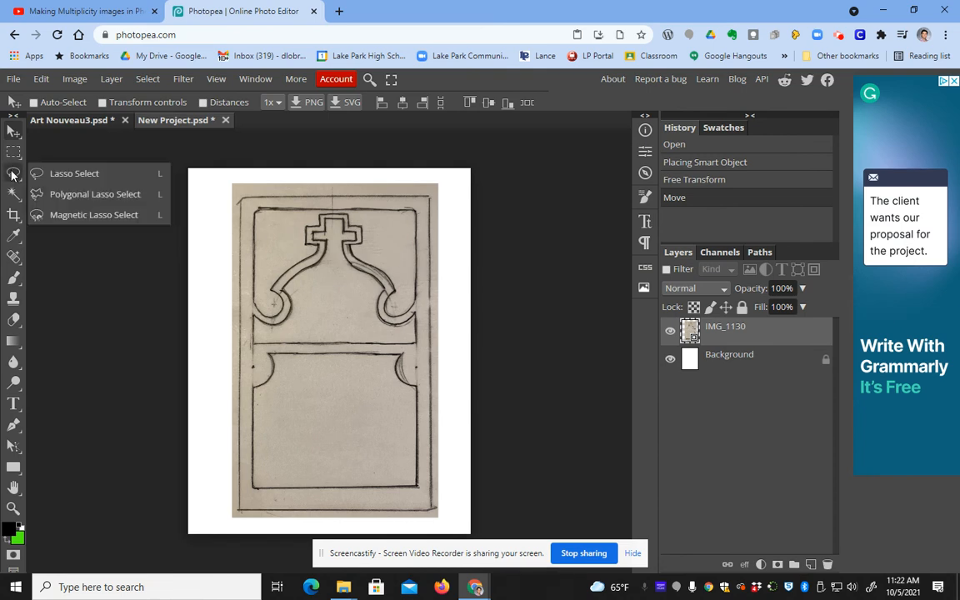
click(88, 195)
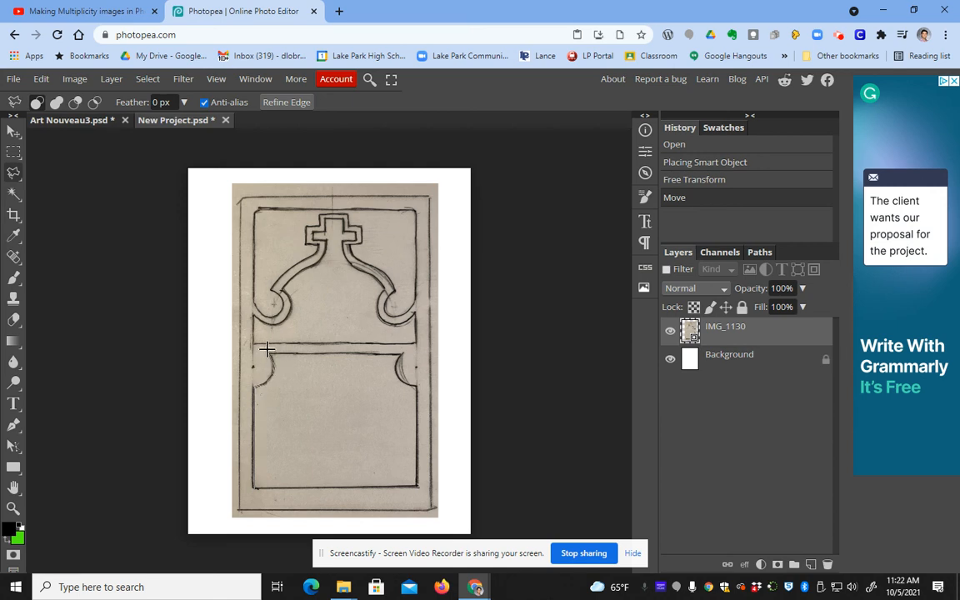
click(416, 386)
click(416, 487)
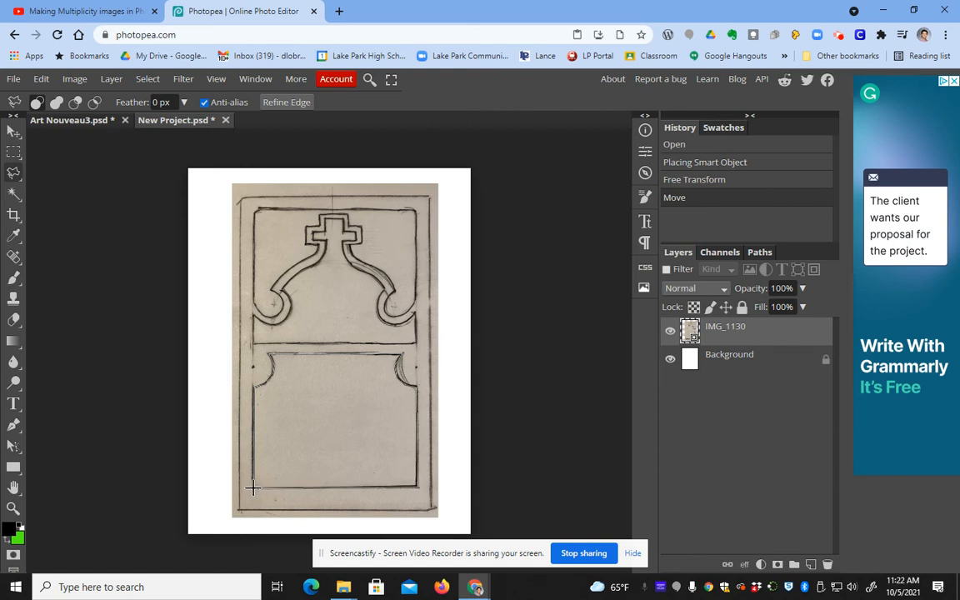
double_click(253, 488)
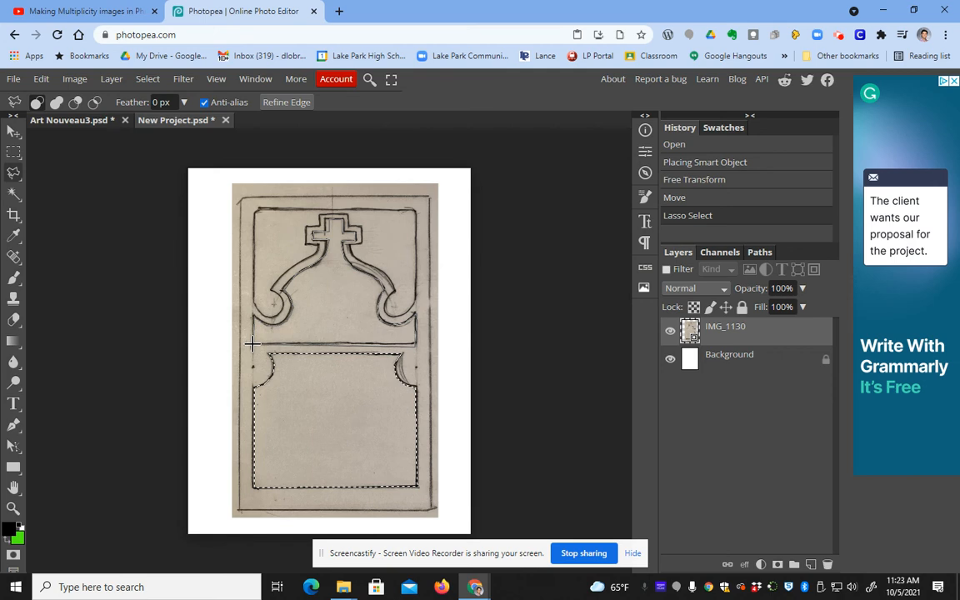
key(shift)
Step: Add the upper arched panel to the lasso selection
click(252, 343)
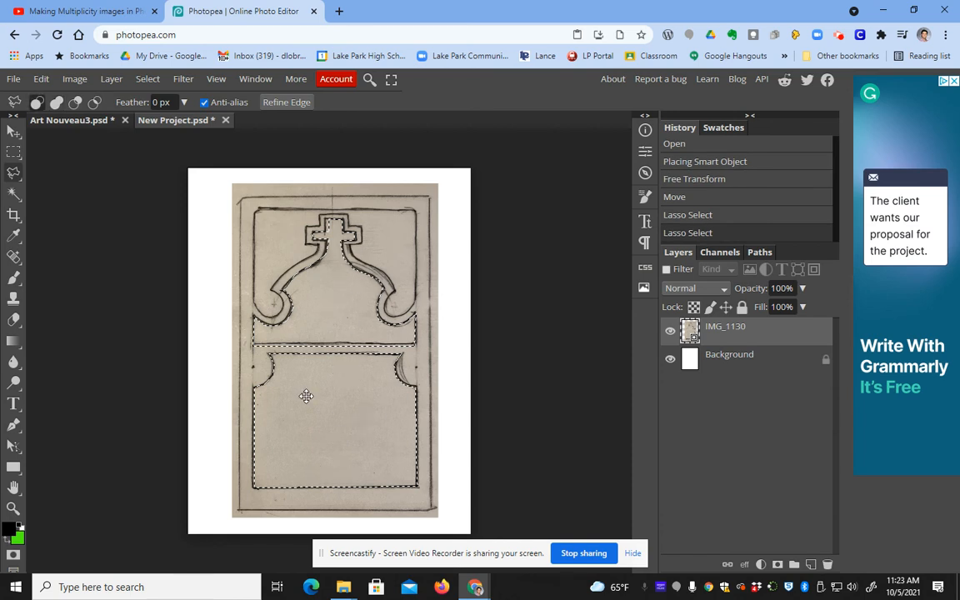
Step: Try masking IMG_1130 to the panel selection twice, undoing each attempt
click(778, 565)
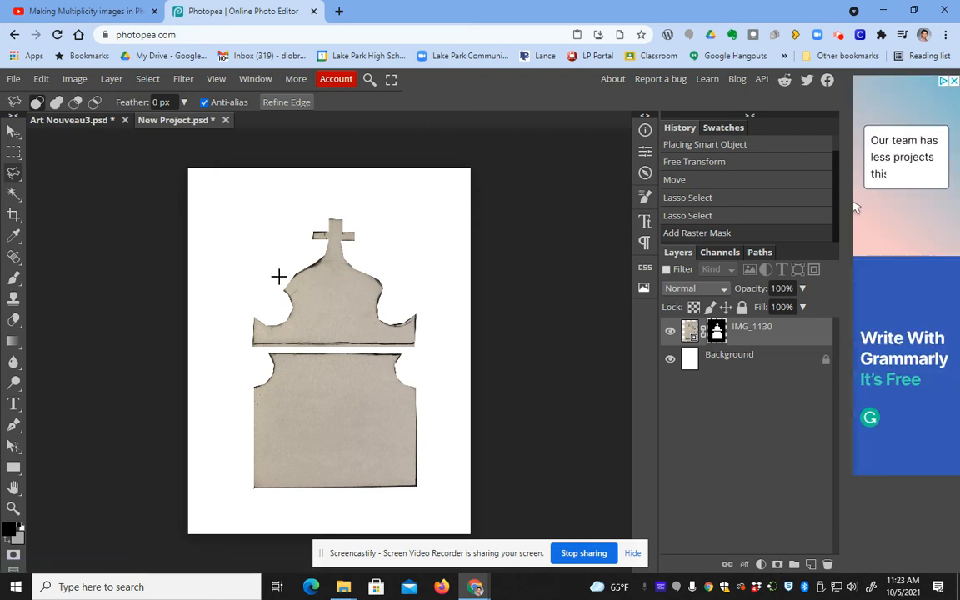
click(41, 79)
click(57, 97)
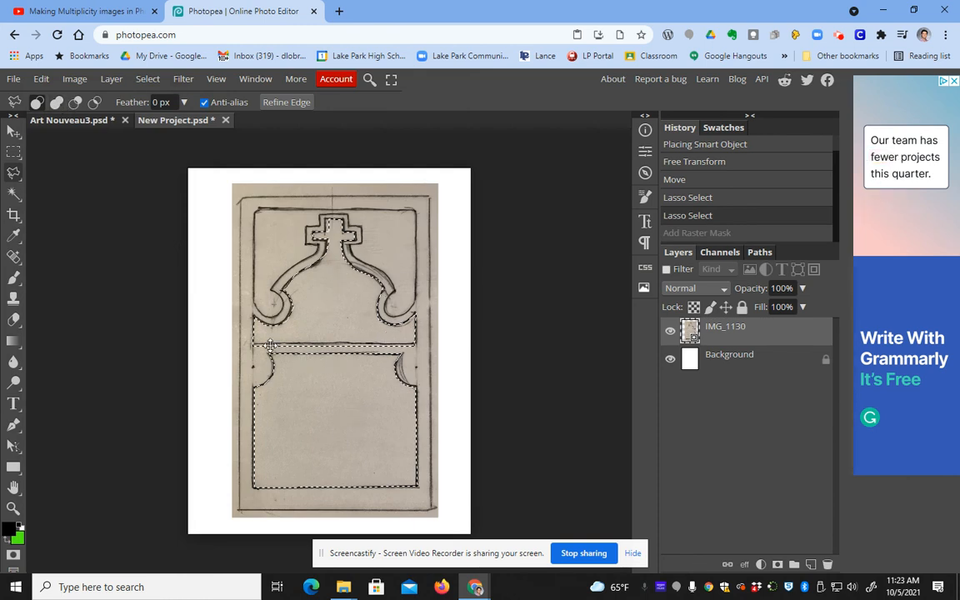
click(760, 564)
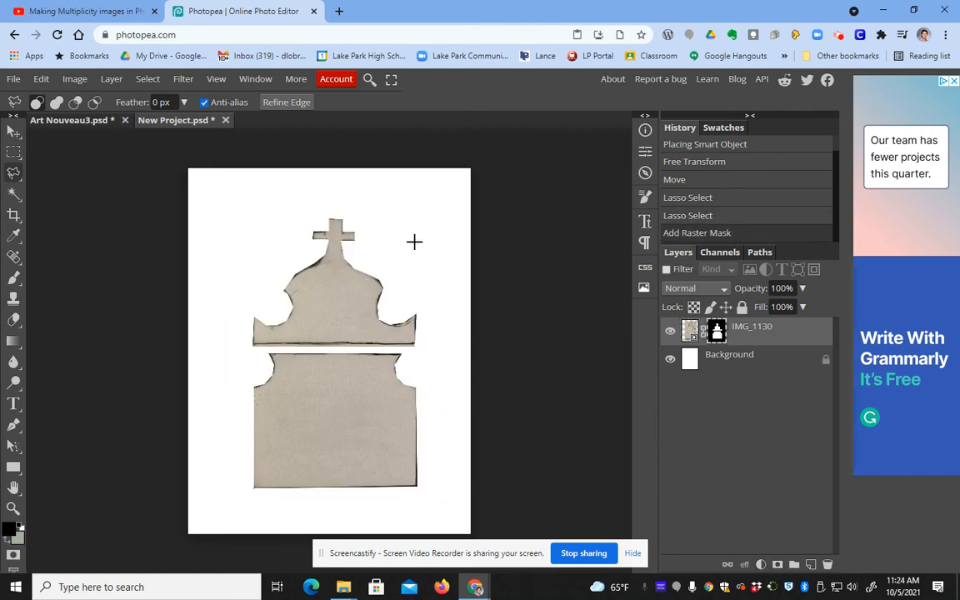
click(41, 79)
click(52, 101)
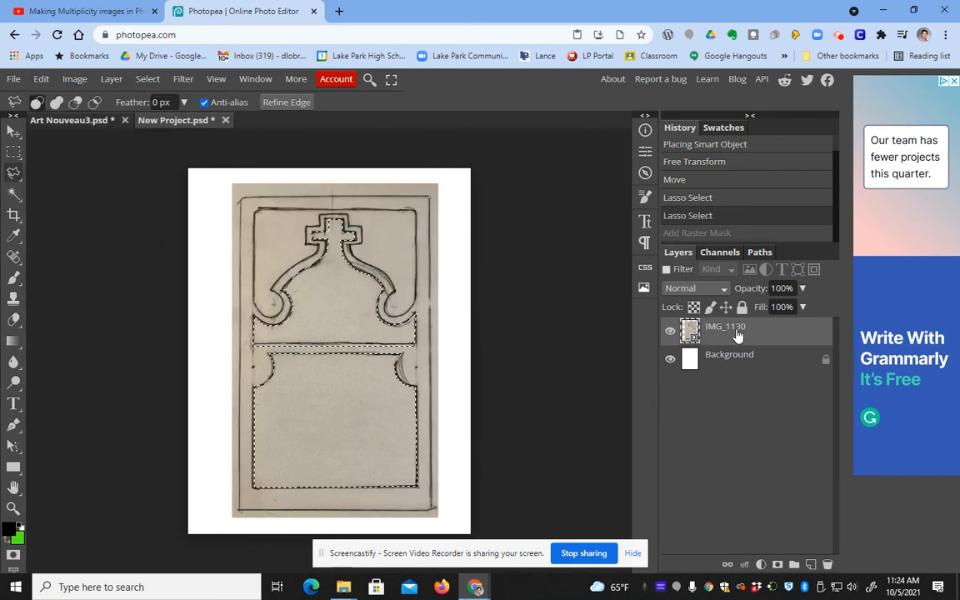
Step: Use an Alt-mask so the panels are hidden, then nudge the masked frame into place
key(alt)
click(15, 132)
mouse_move(367, 269)
mouse_down()
mouse_move(333, 278)
mouse_move(309, 207)
mouse_move(354, 222)
mouse_move(382, 265)
mouse_up()
Step: Place the uytiou8itu chess-player photo into the collage
click(16, 79)
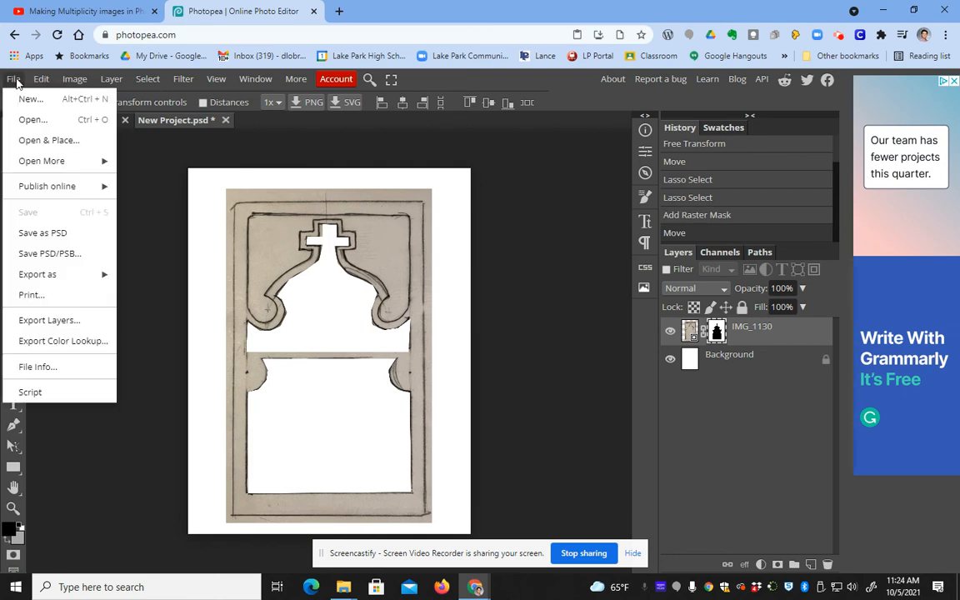
click(46, 140)
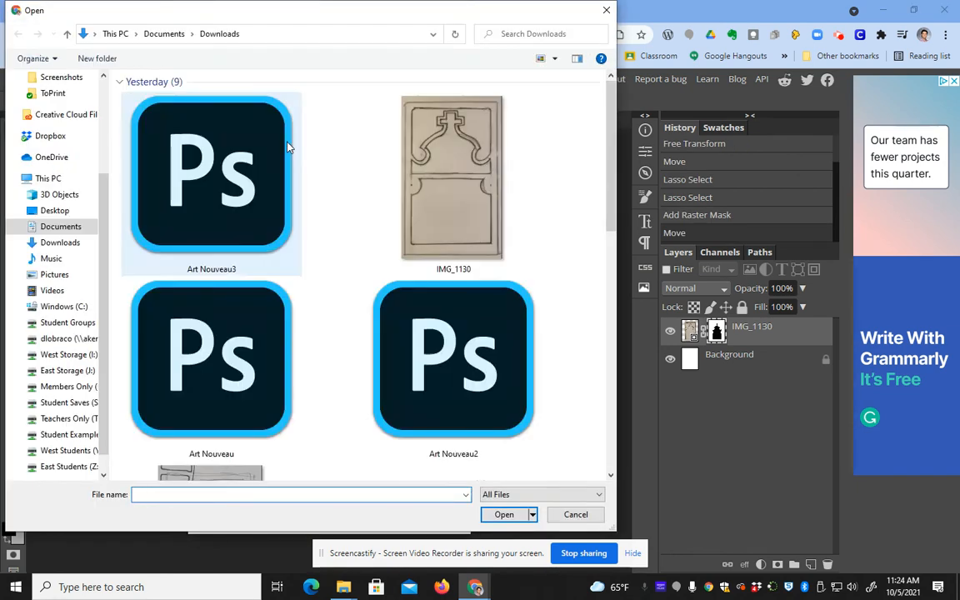
scroll(448, 215, down, 4)
click(447, 215)
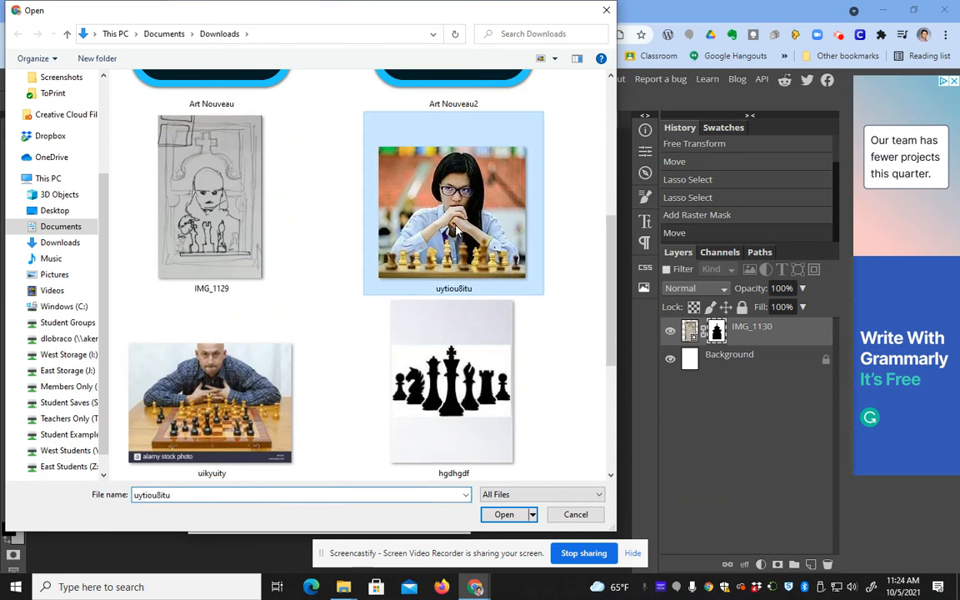
click(500, 514)
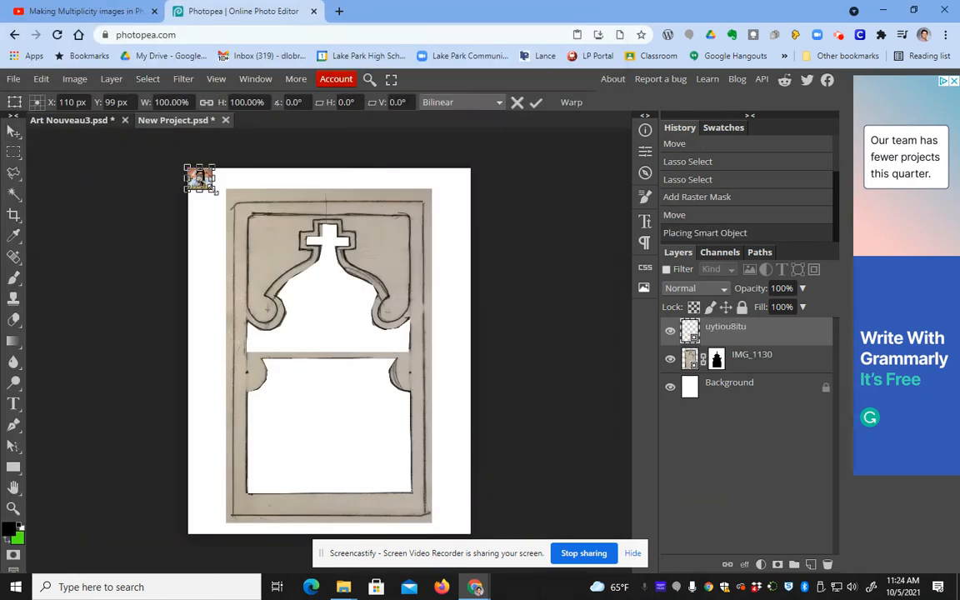
Step: Scale the photo up to about 897% over the frame and commit it
drag(214, 190, 394, 367)
drag(326, 253, 358, 347)
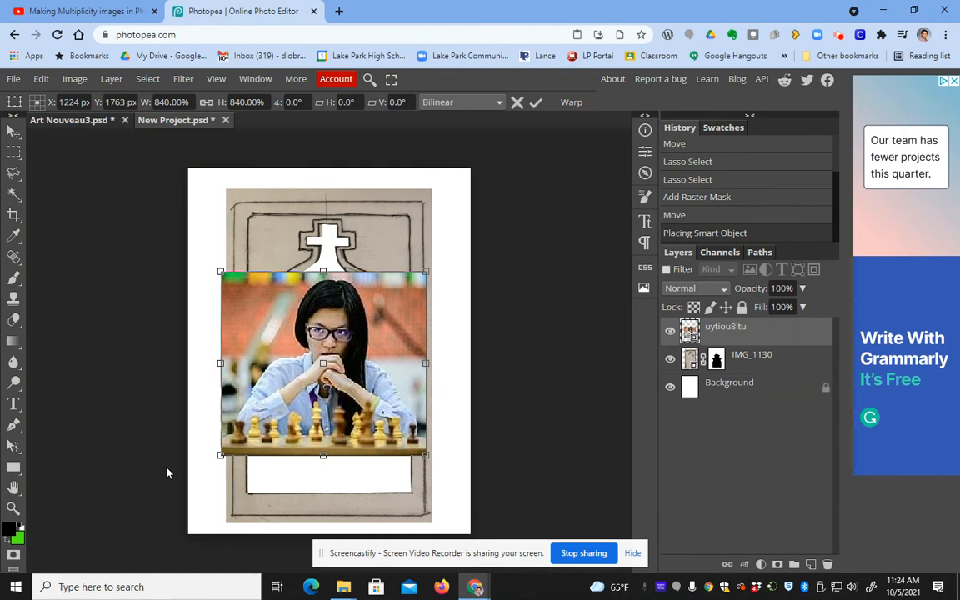
drag(221, 455, 209, 469)
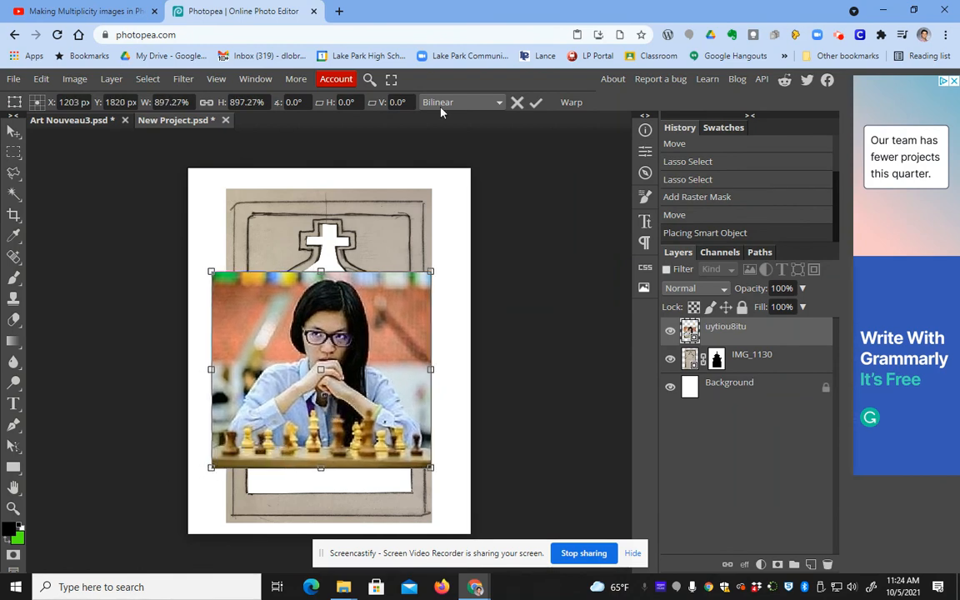
click(536, 103)
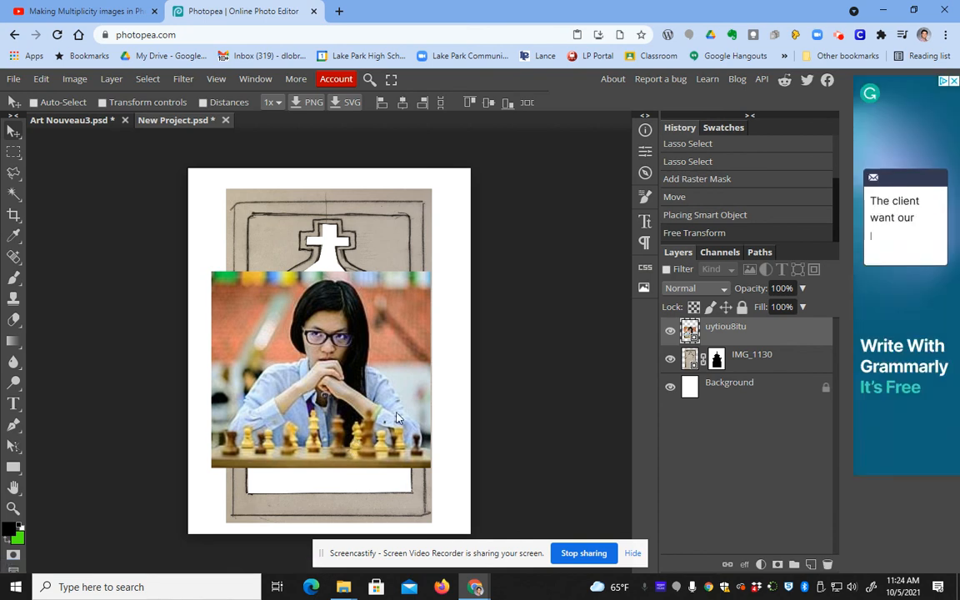
Step: Lasso around the chess player and board, then mask the photo to that outline
click(16, 173)
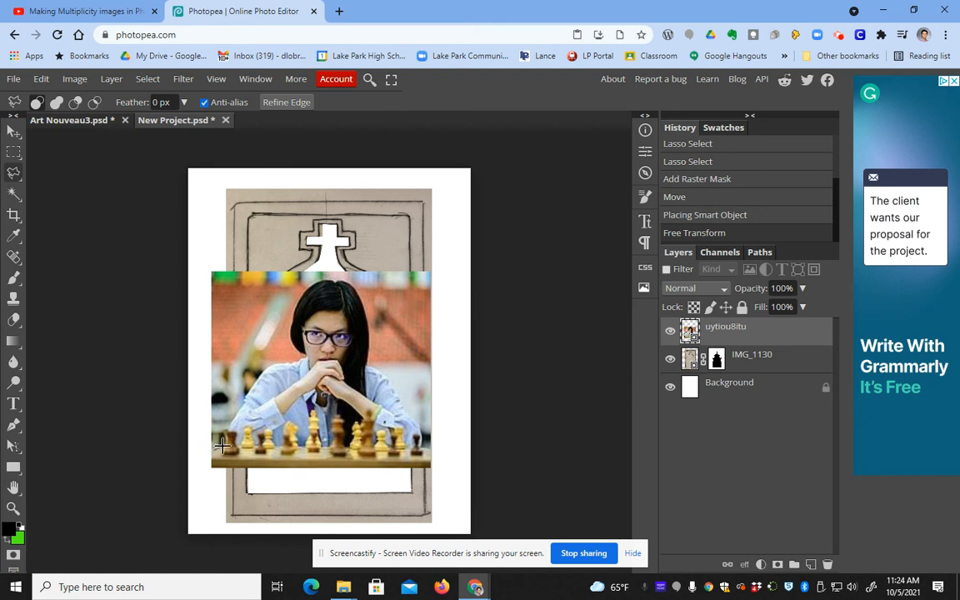
drag(233, 422, 256, 372)
mouse_move(307, 355)
mouse_down()
mouse_move(294, 300)
mouse_move(312, 280)
mouse_move(345, 277)
mouse_move(367, 307)
mouse_move(365, 370)
mouse_move(382, 373)
mouse_move(400, 407)
mouse_move(423, 423)
mouse_move(434, 468)
mouse_move(215, 452)
mouse_up()
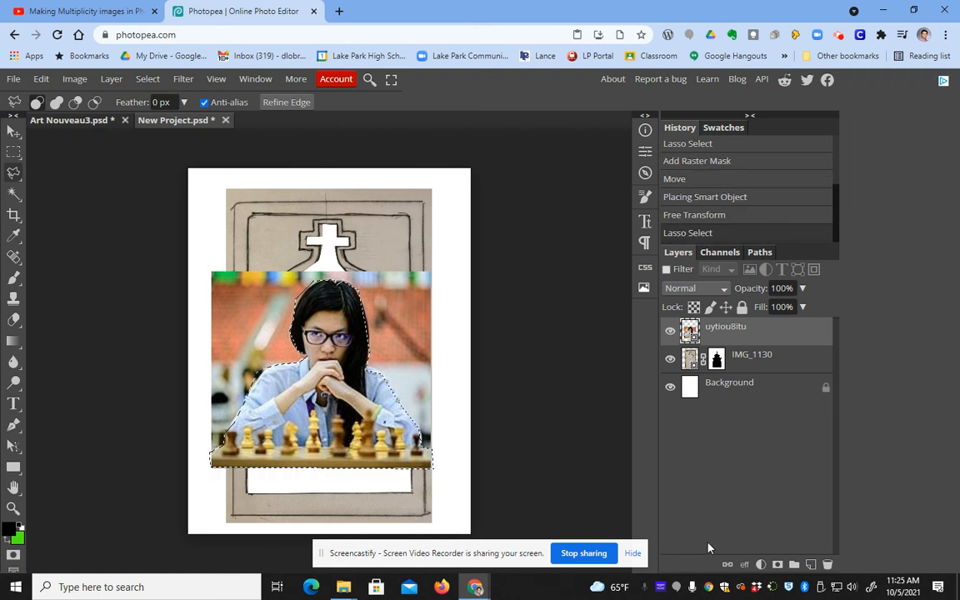
click(778, 565)
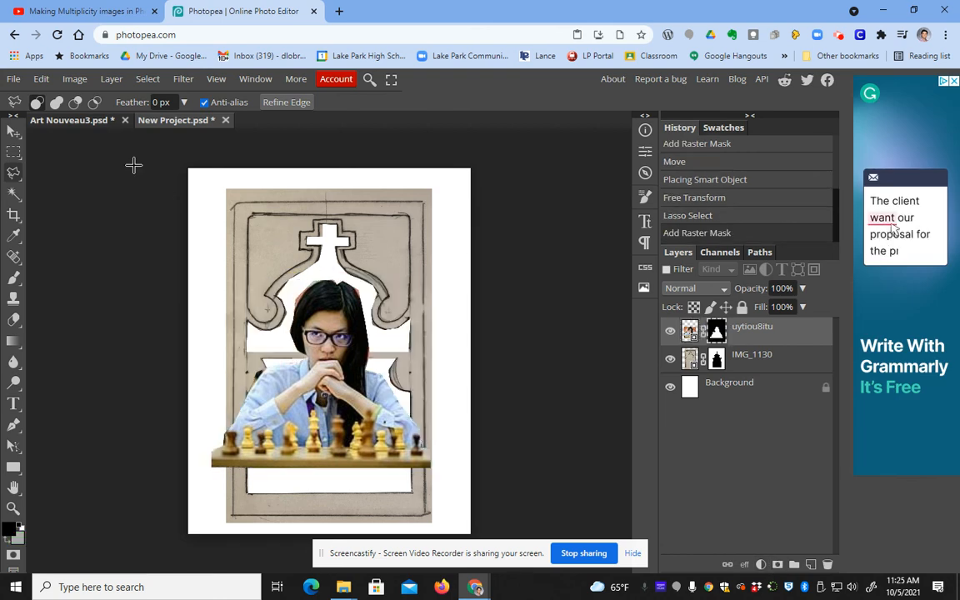
Step: Lower the cut-out player, move uytiou8itu below IMG_1130, and select IMG_1130's mask
click(13, 130)
mouse_move(355, 404)
mouse_down()
mouse_move(359, 445)
mouse_move(360, 392)
mouse_move(361, 407)
mouse_up()
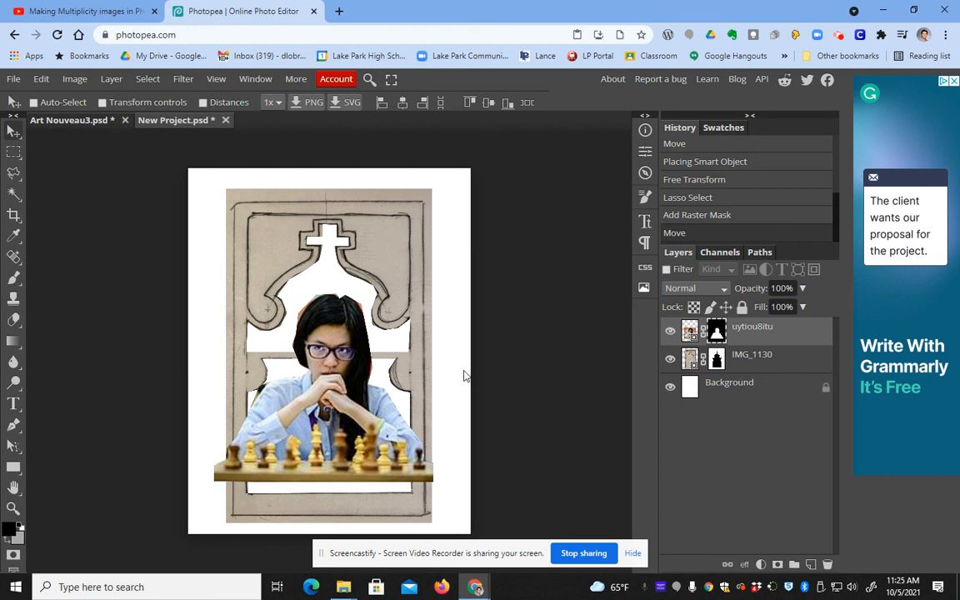
mouse_move(784, 330)
mouse_down()
mouse_move(797, 368)
mouse_move(760, 357)
mouse_move(796, 386)
mouse_move(794, 327)
mouse_up()
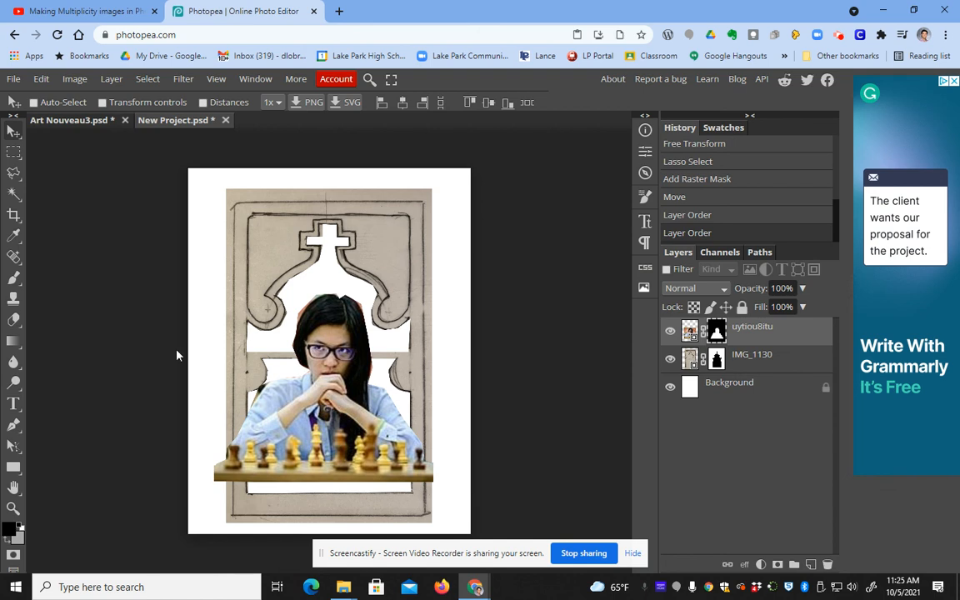
drag(782, 332, 780, 372)
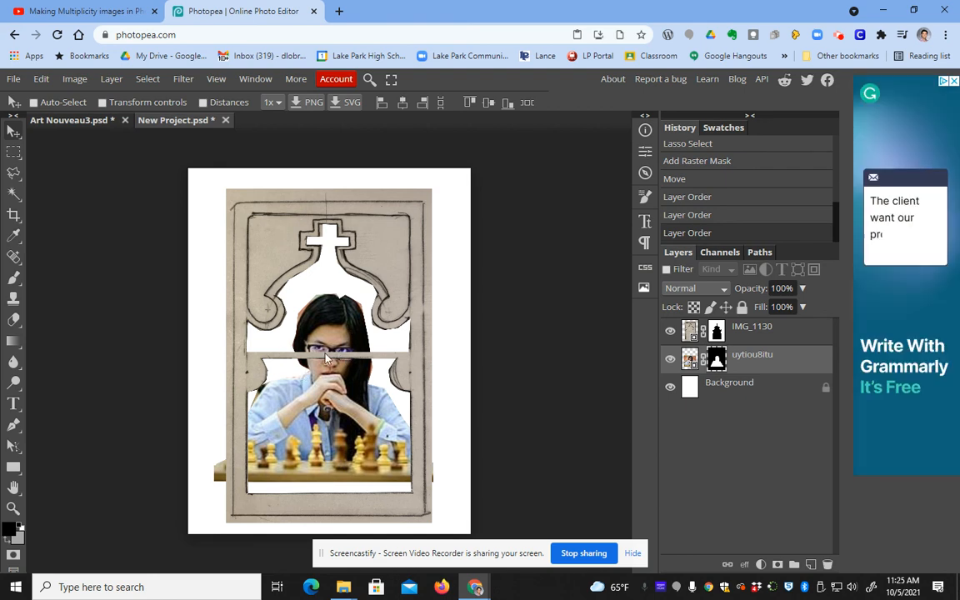
click(729, 332)
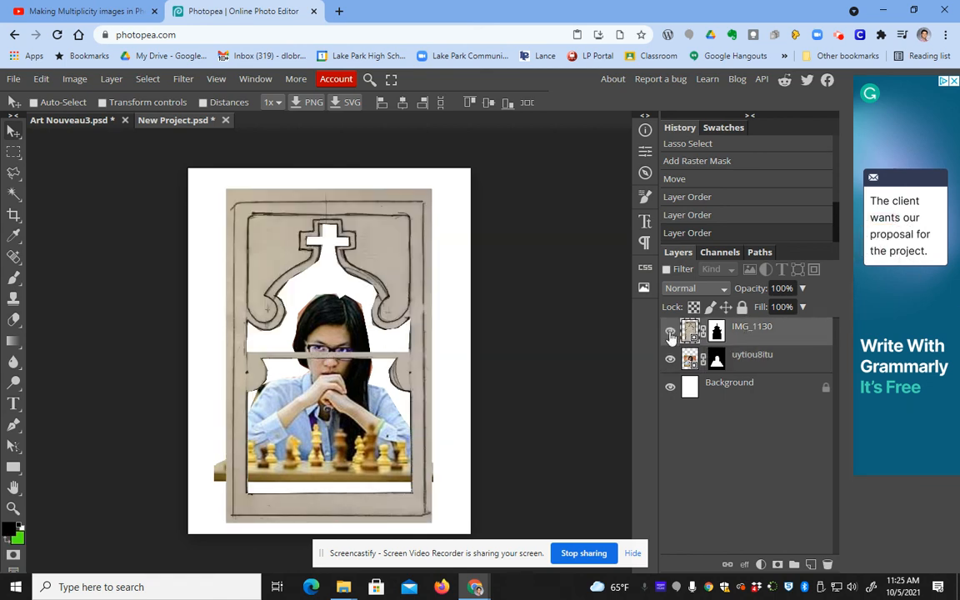
click(719, 332)
Step: Target IMG_1130's layer mask with the Brush and test a small dab on it
click(688, 332)
click(716, 331)
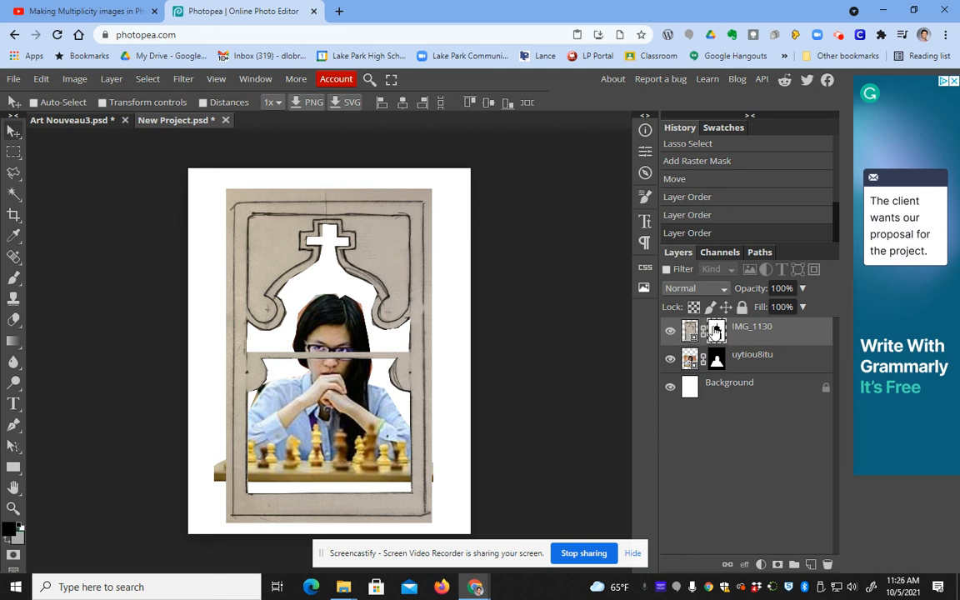
click(15, 281)
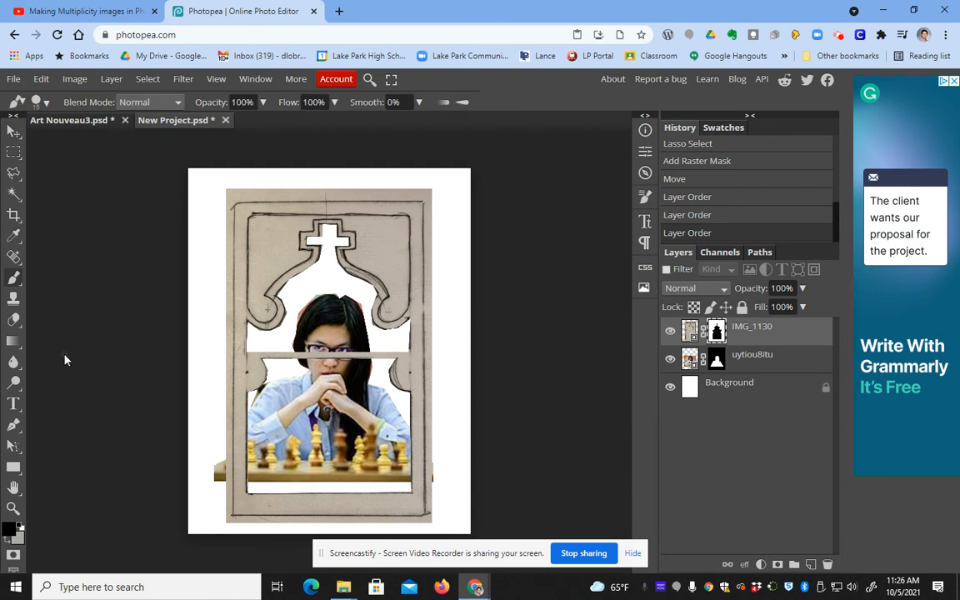
click(306, 352)
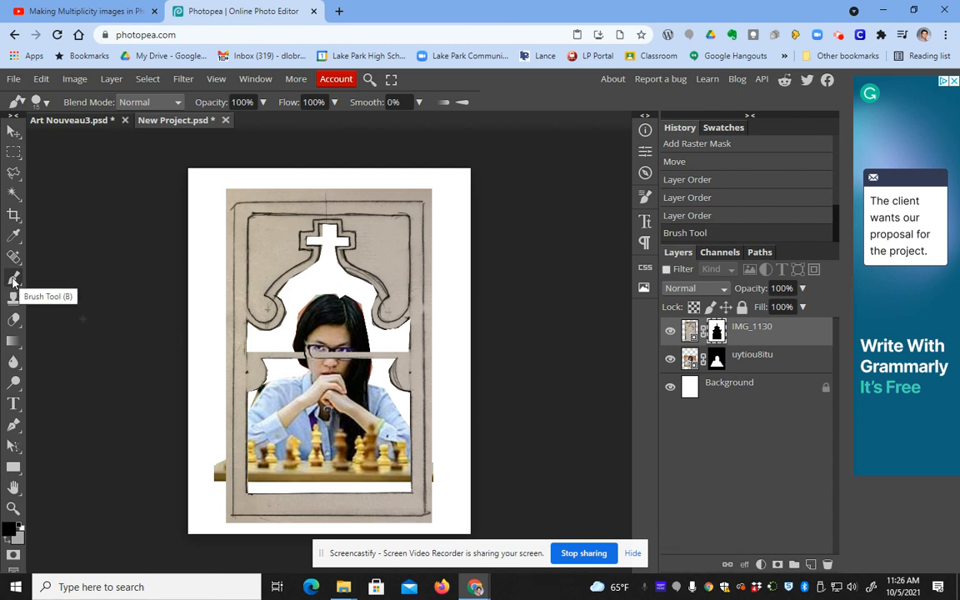
Step: Enlarge the brush to 82 px and paint black over the crossbar across the player's face
click(45, 102)
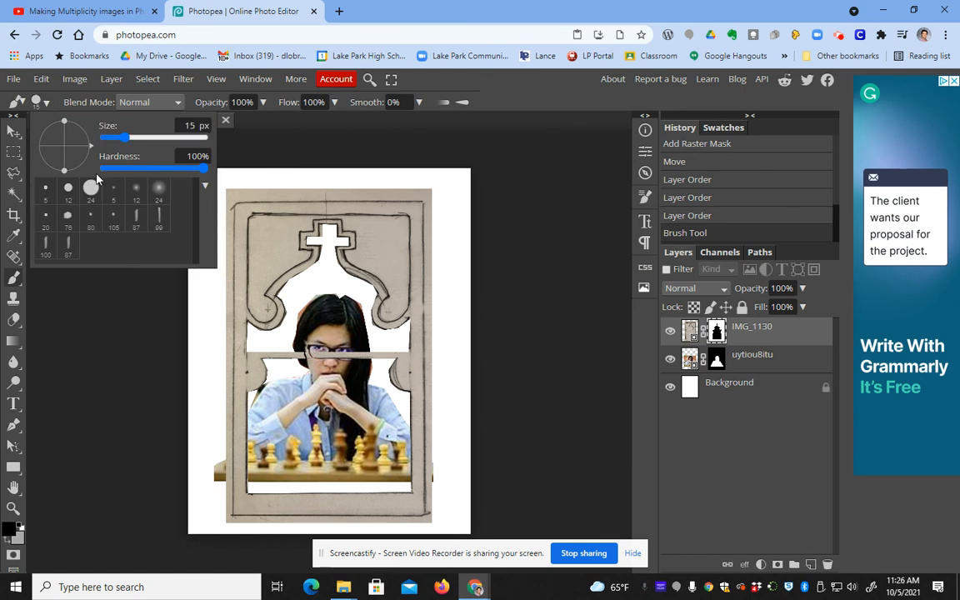
drag(107, 137, 172, 144)
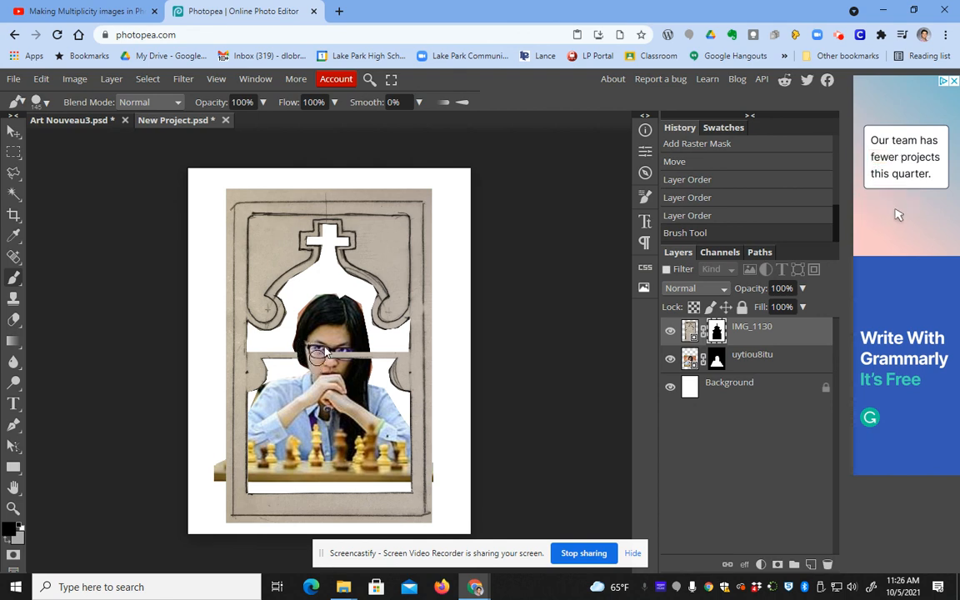
mouse_move(344, 361)
mouse_down()
mouse_move(300, 340)
mouse_move(309, 365)
mouse_up()
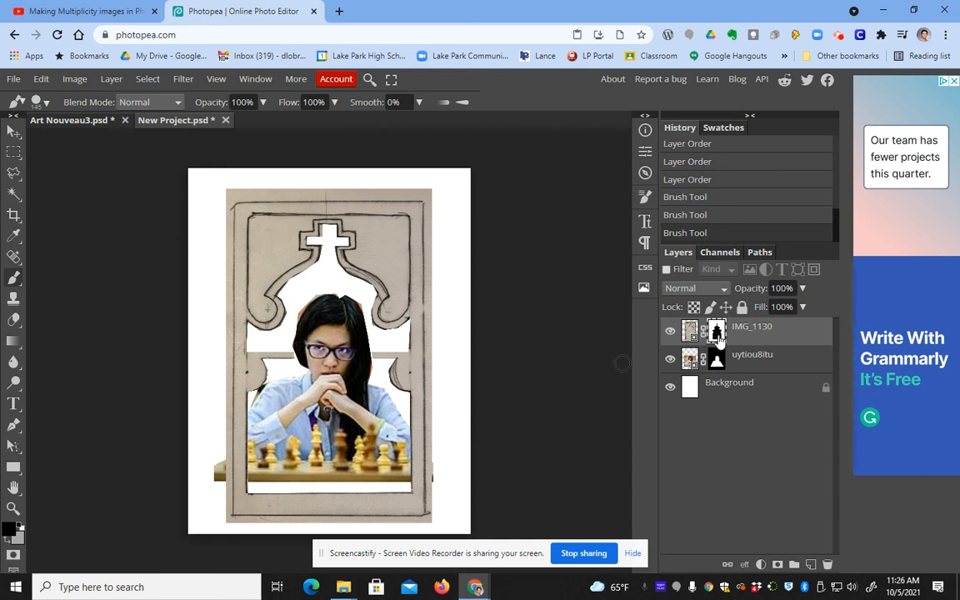
Step: Try a white stroke over the face, then undo it with Edit > Undo
click(21, 524)
mouse_move(348, 359)
mouse_down()
mouse_move(319, 365)
mouse_move(313, 353)
mouse_move(300, 372)
mouse_move(302, 347)
mouse_move(316, 346)
mouse_move(321, 360)
mouse_move(374, 358)
mouse_up()
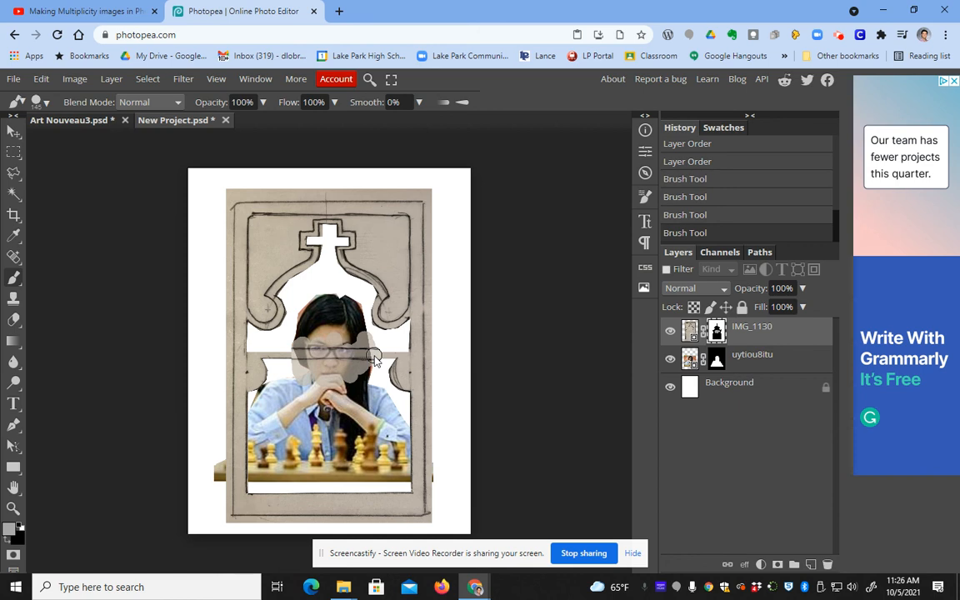
click(41, 78)
click(52, 96)
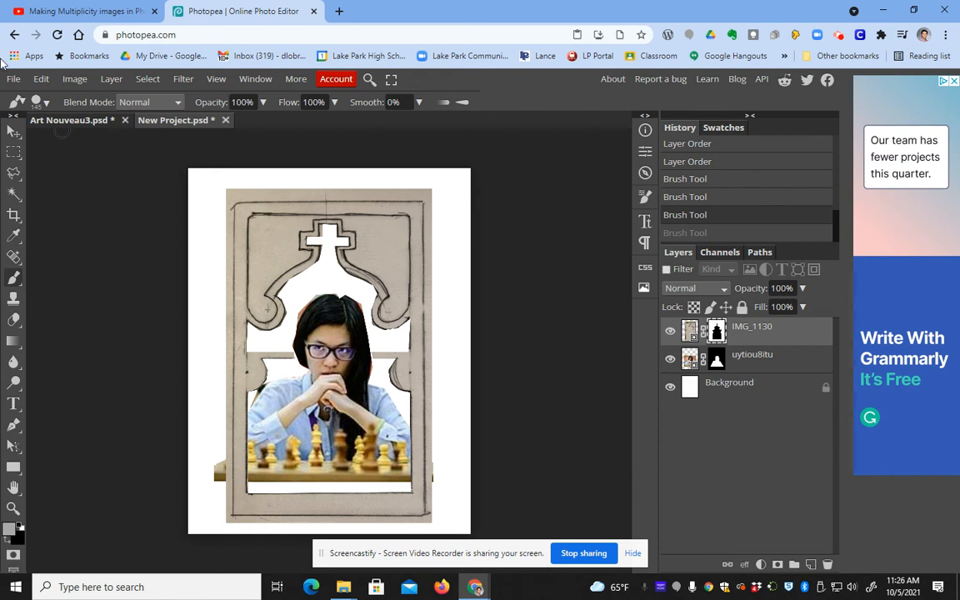
click(14, 80)
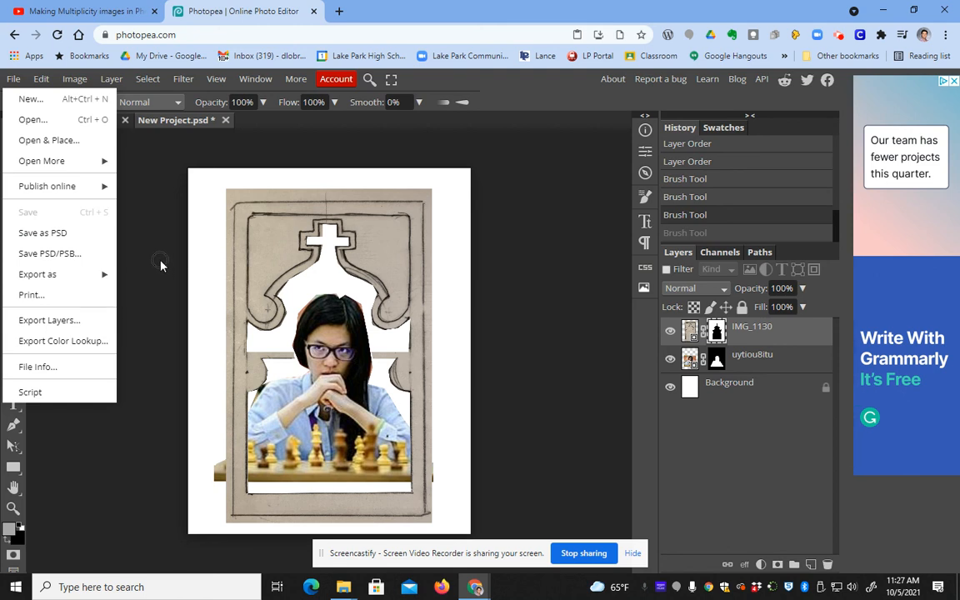
Step: Save the collage as a PSD named CollageNew1 in Downloads
click(55, 233)
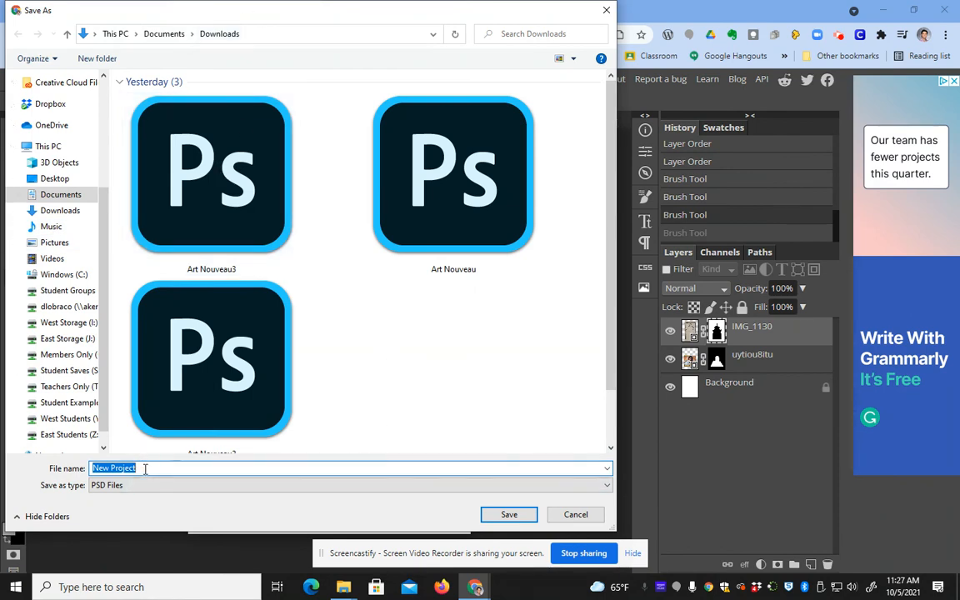
text(CollageNew1)
click(507, 515)
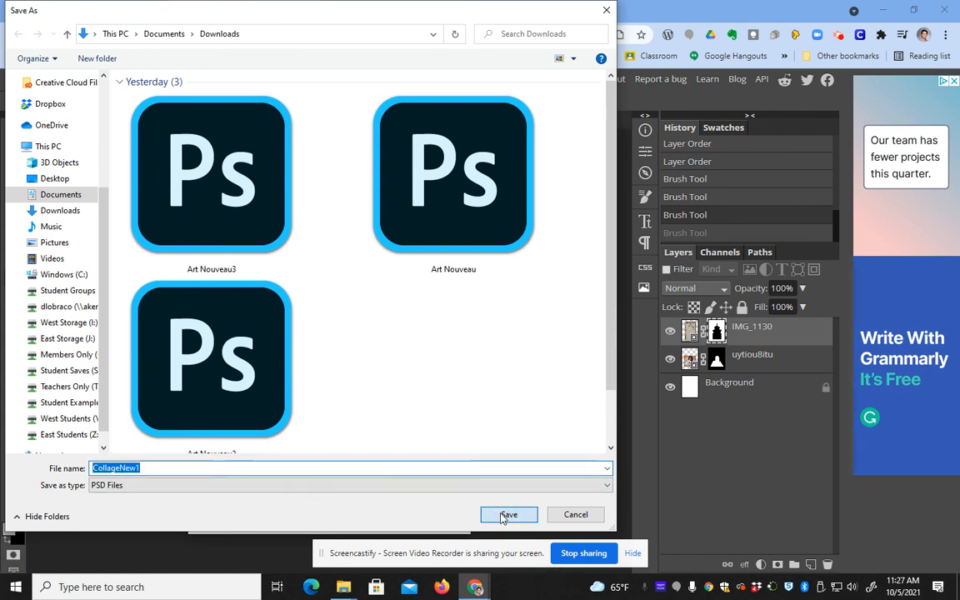